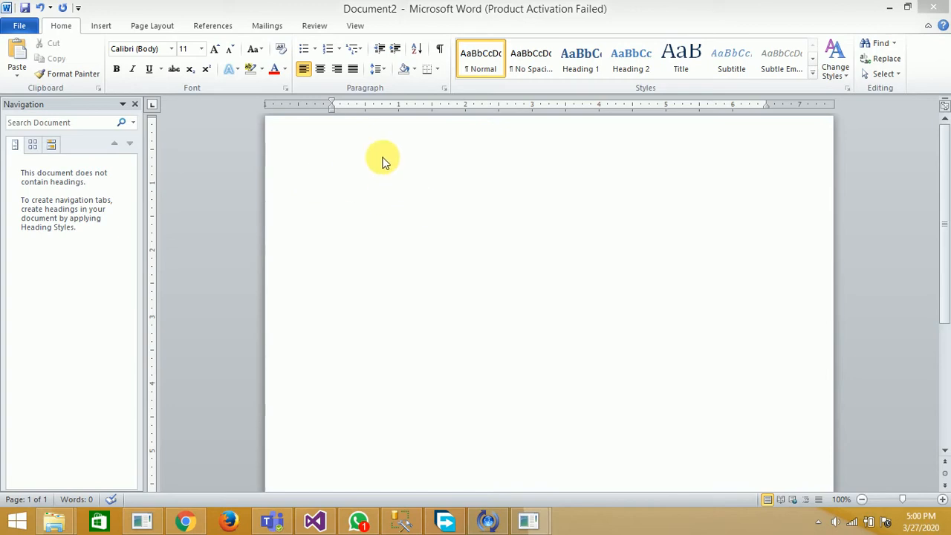
Leave two blank lines at the start of the document, then enter the person's full name and, on the following line, the postal address
{"action": "left_click", "coordinate": [442, 191]}
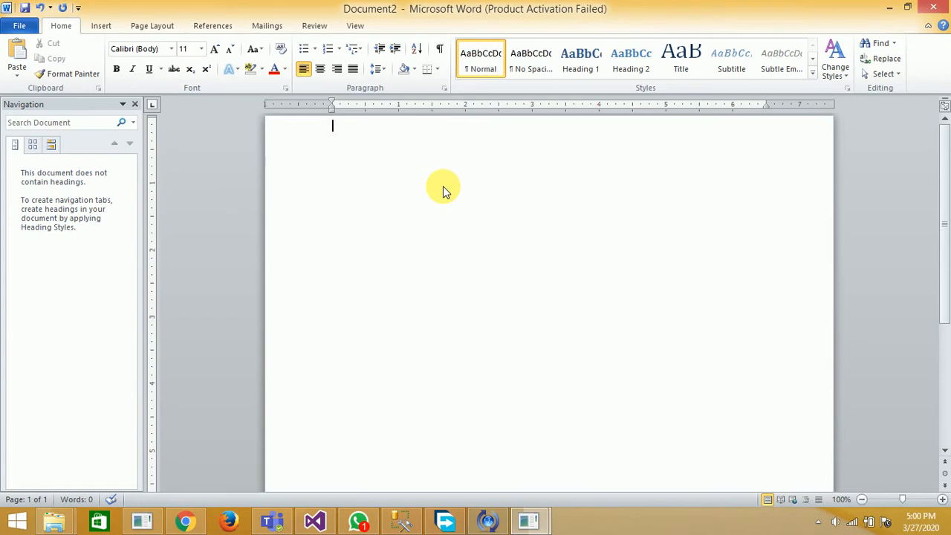
{"action": "key", "text": "Return"}
{"action": "key", "text": "Return"}
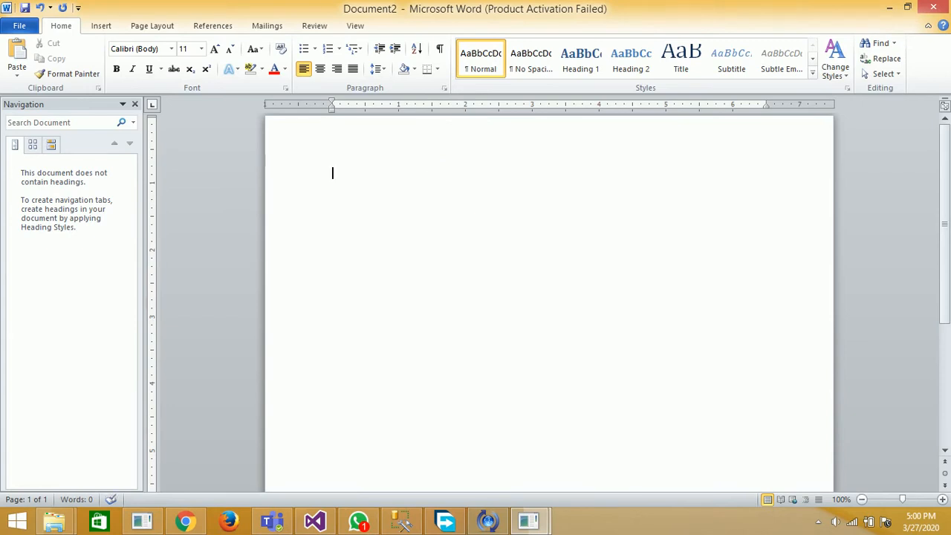
{"action": "key", "text": "Return"}
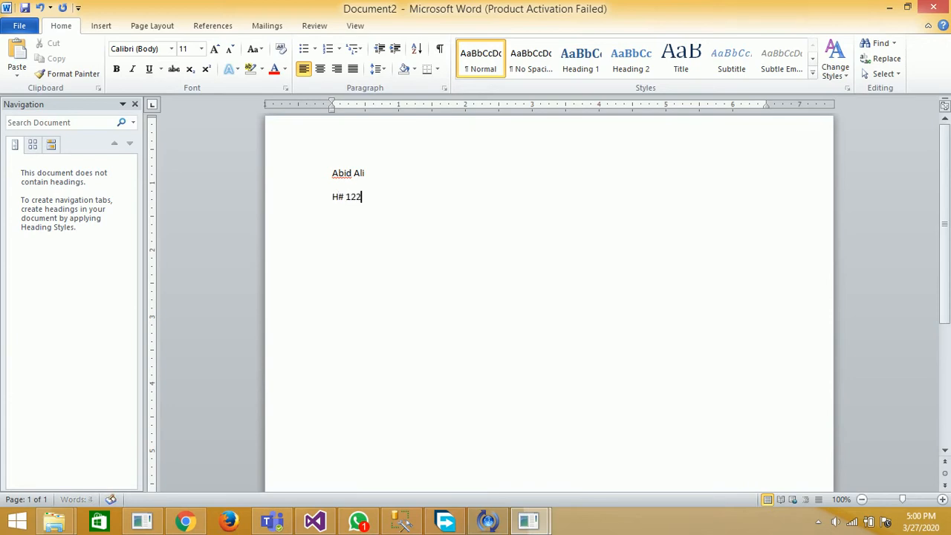
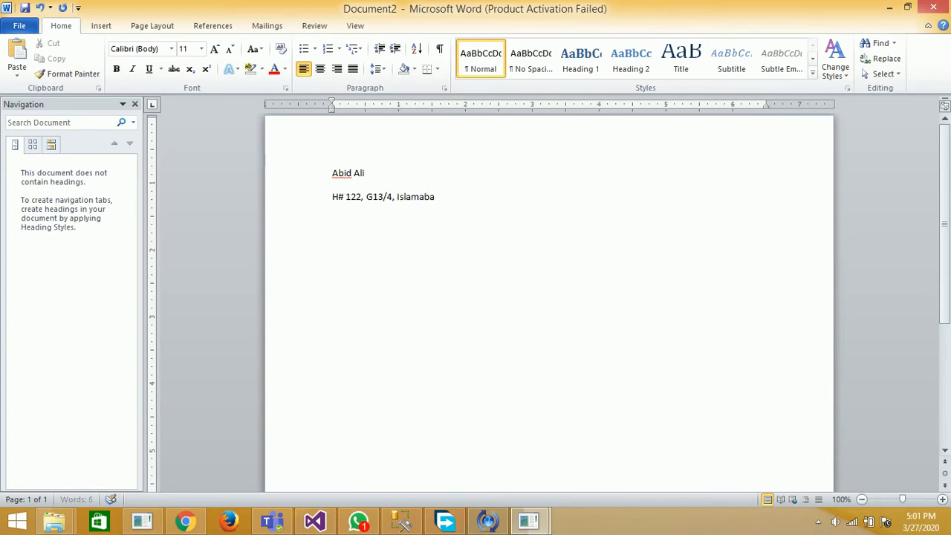
Add a line below the address with the label "Mobile:" followed by the mobile number
{"action": "key", "text": "Return"}
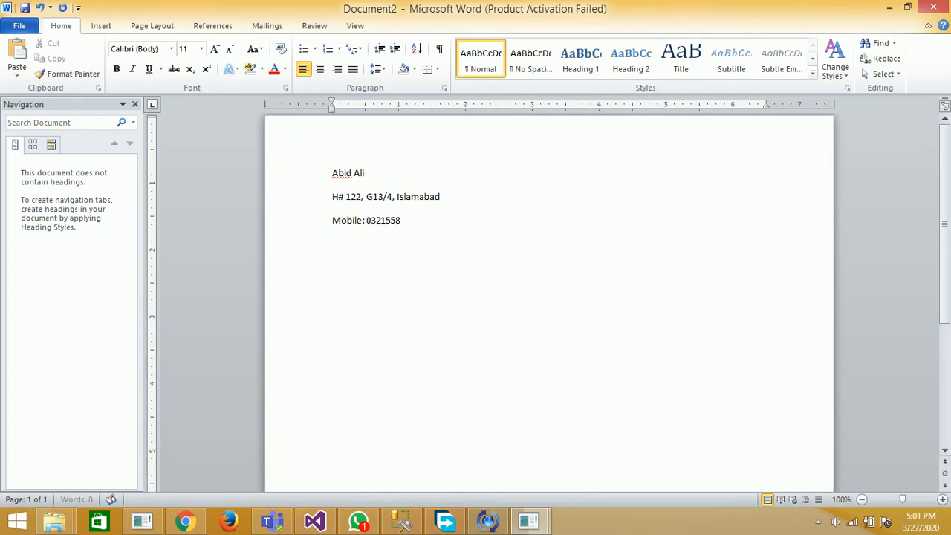
Center the name, address and mobile lines on the page
{"action": "key", "text": "shift+Up"}
{"action": "key", "text": "shift+Up"}
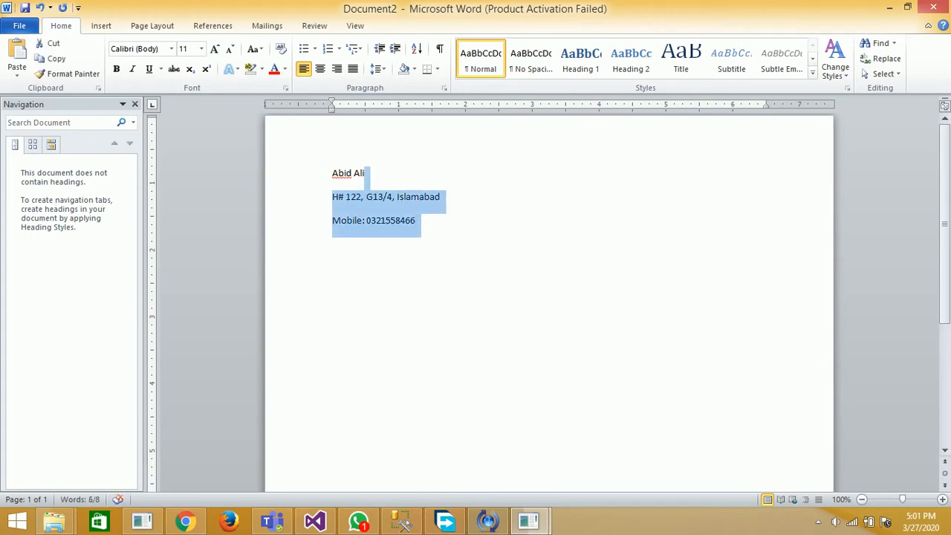
{"action": "key", "text": "shift+Home"}
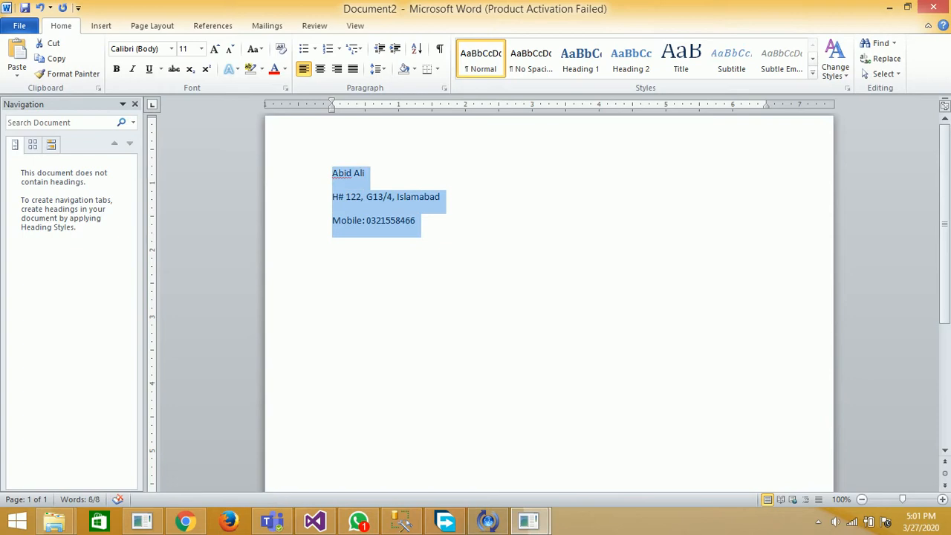
{"action": "left_click", "coordinate": [320, 73]}
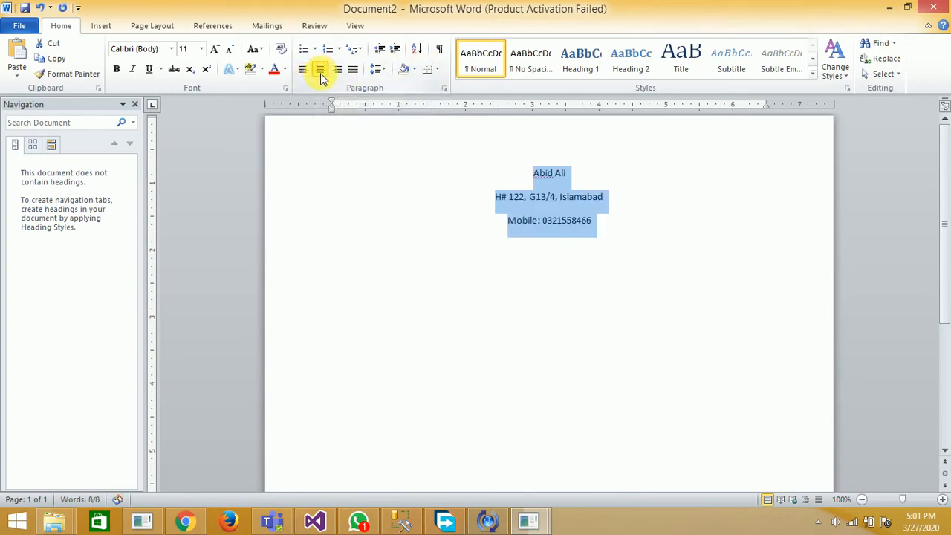
{"action": "left_click", "coordinate": [582, 221]}
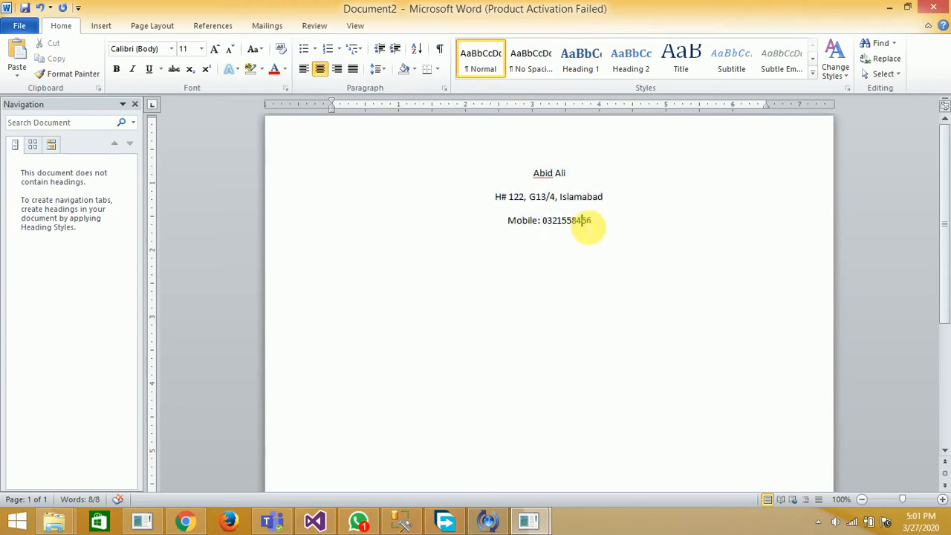
Format the name line as bold, size 24, in Times New Roman
{"action": "triple_click", "coordinate": [576, 179]}
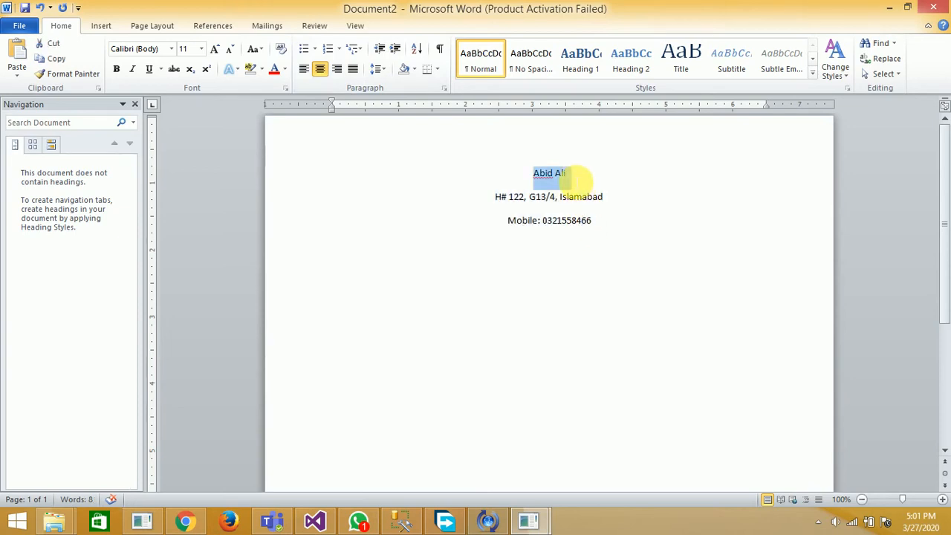
{"action": "left_click", "coordinate": [116, 69]}
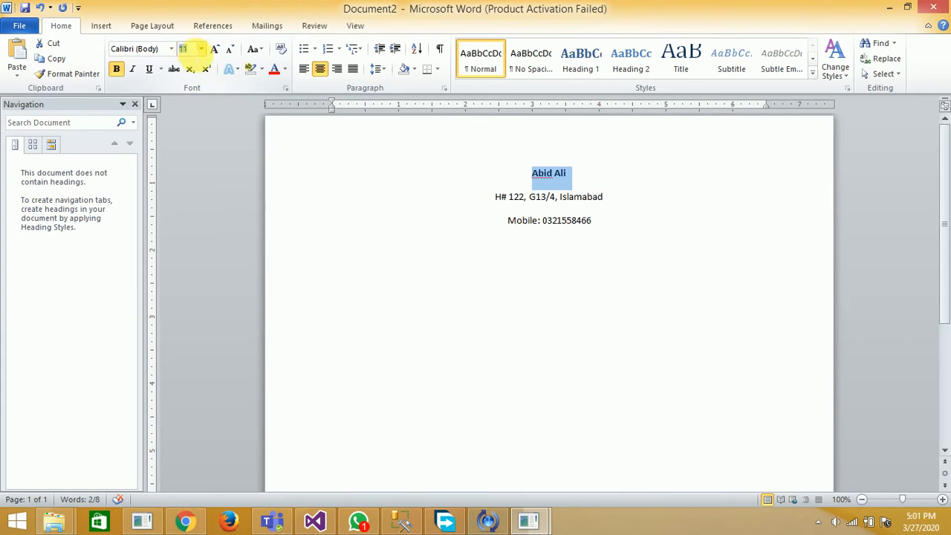
{"action": "type", "text": "24"}
{"action": "key", "text": "Return"}
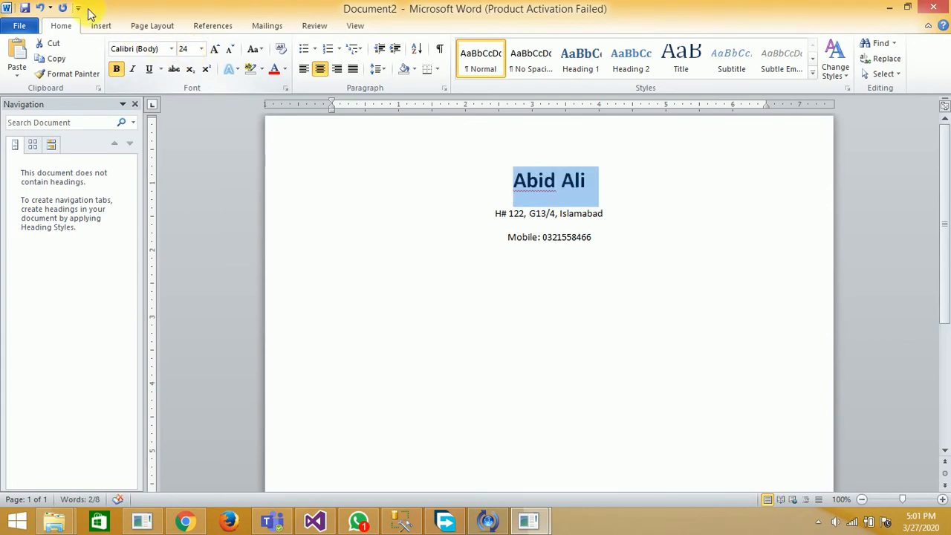
{"action": "left_click", "coordinate": [171, 49]}
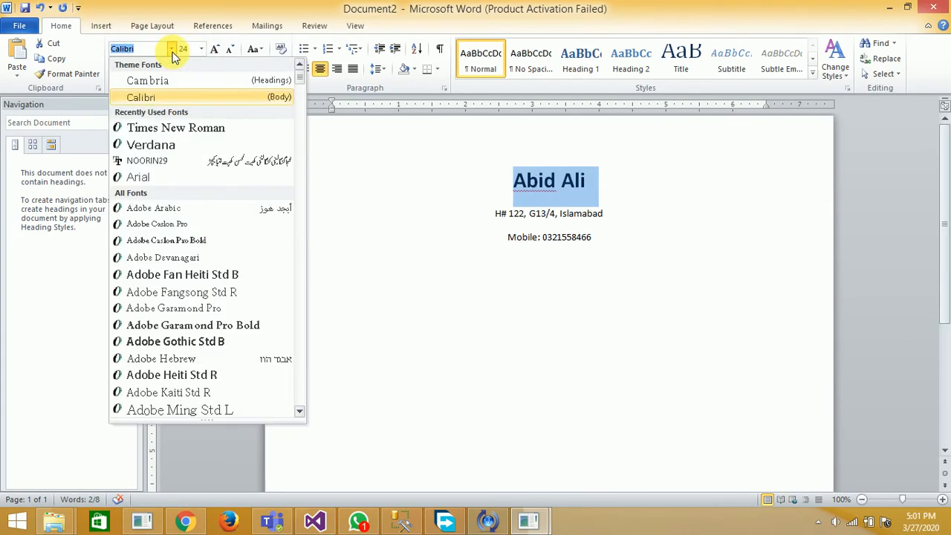
{"action": "left_click", "coordinate": [182, 128]}
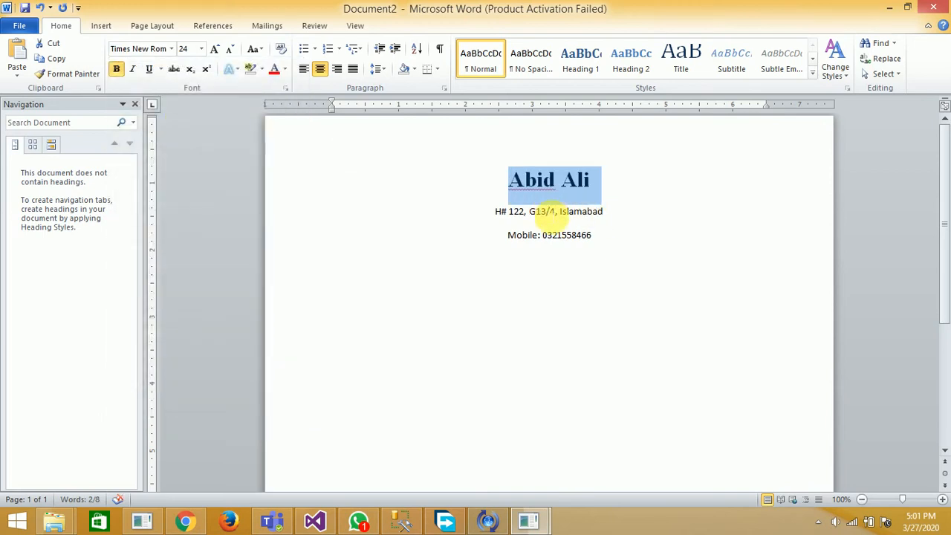
Set the address and mobile lines to font size 12 with 1.0 line spacing
{"action": "triple_click", "coordinate": [496, 216]}
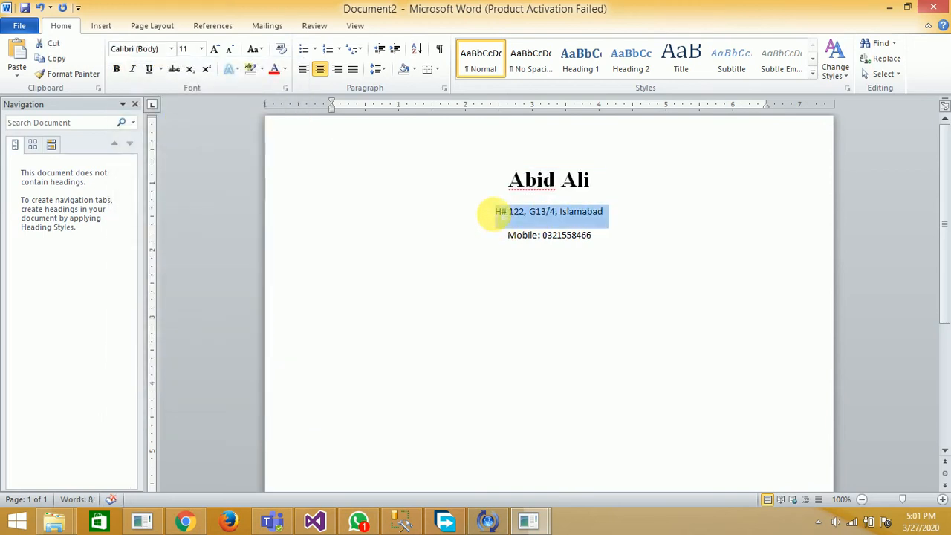
{"action": "key", "text": "shift+End"}
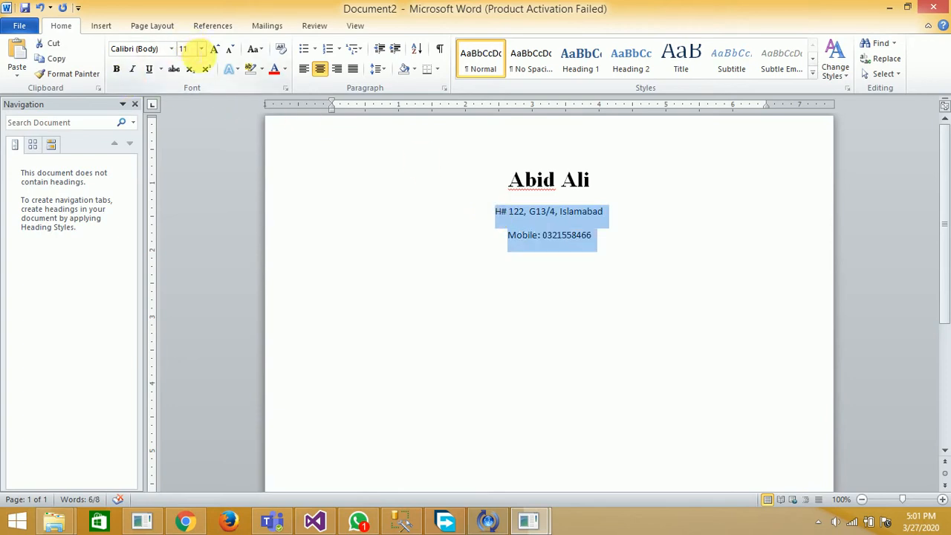
{"action": "left_click", "coordinate": [188, 48]}
{"action": "type", "text": "12"}
{"action": "key", "text": "Return"}
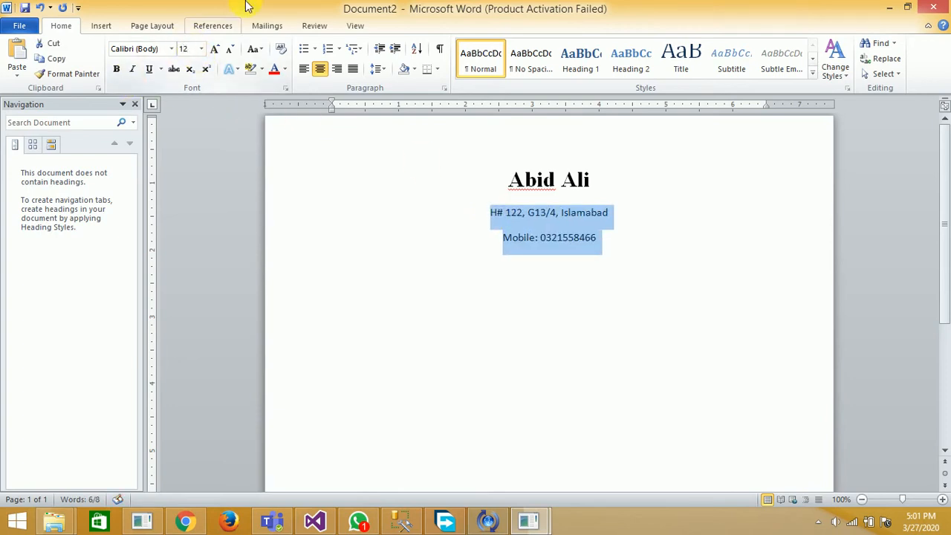
{"action": "left_click", "coordinate": [382, 71]}
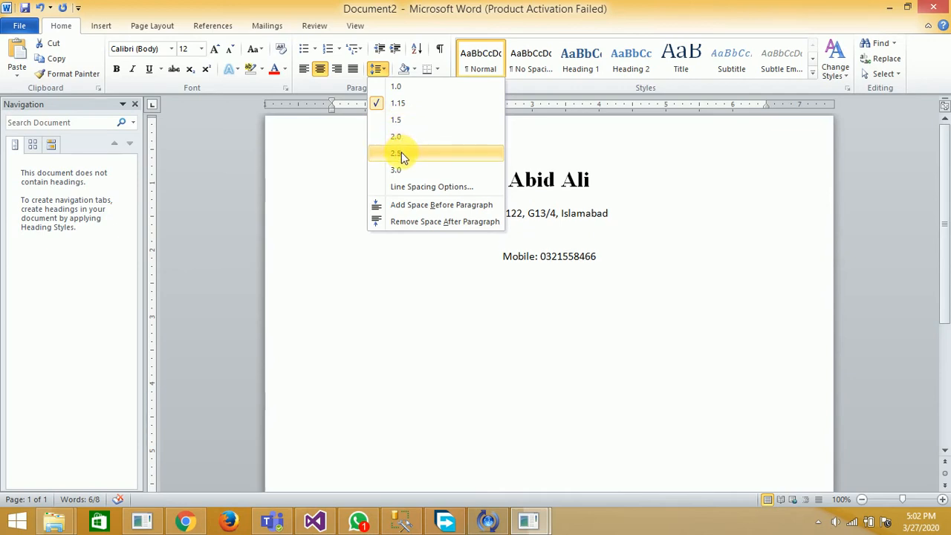
{"action": "left_click", "coordinate": [397, 87]}
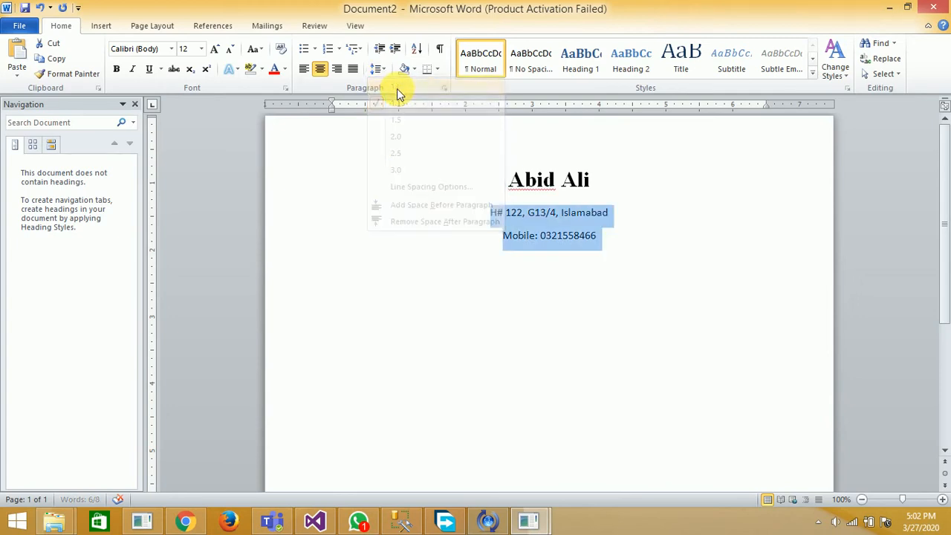
Leave a blank line below the mobile line and add a left-aligned heading "Objective"
{"action": "left_click", "coordinate": [615, 236]}
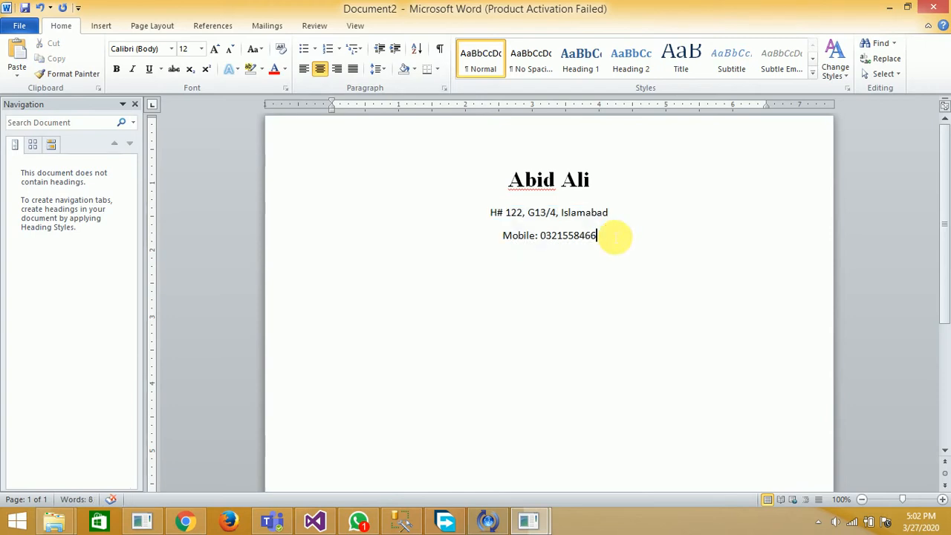
{"action": "key", "text": "Return"}
{"action": "key", "text": "Return"}
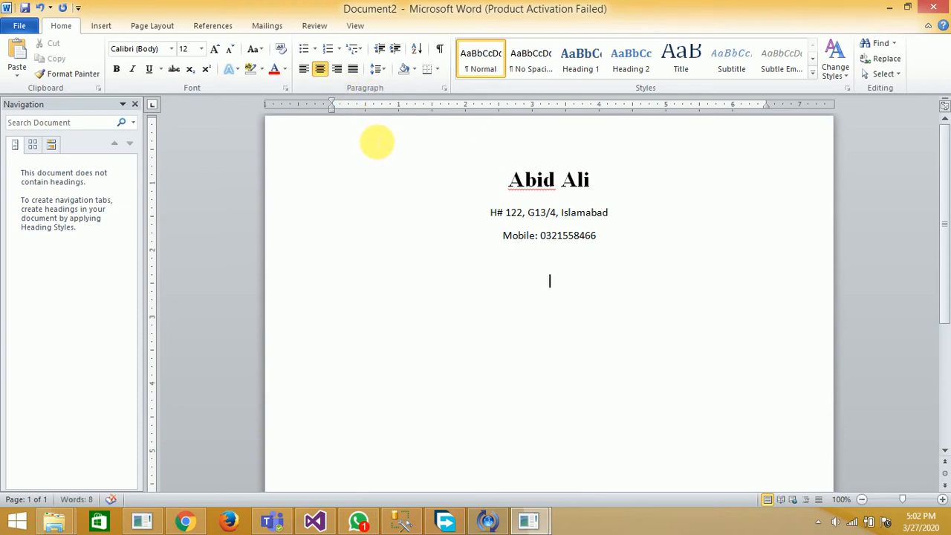
{"action": "left_click", "coordinate": [302, 71]}
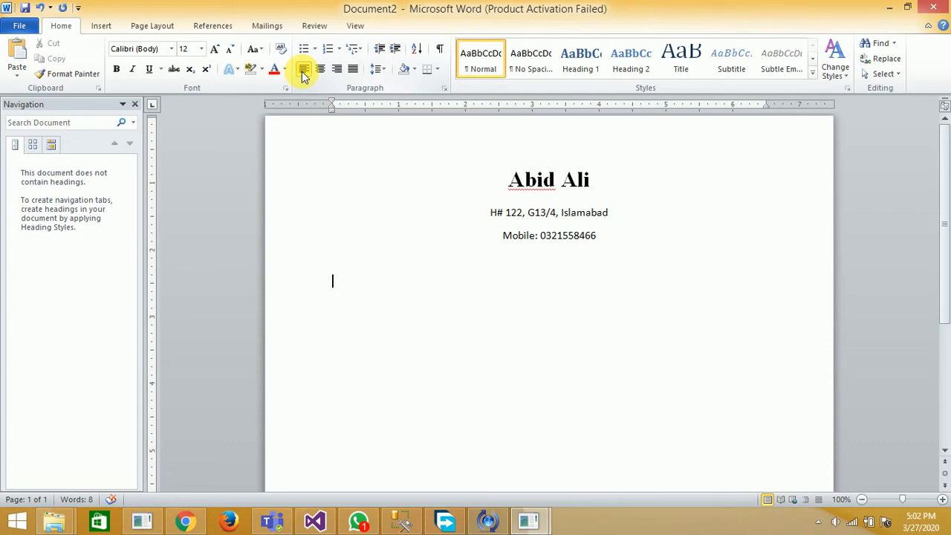
{"action": "type", "text": "Objec"}
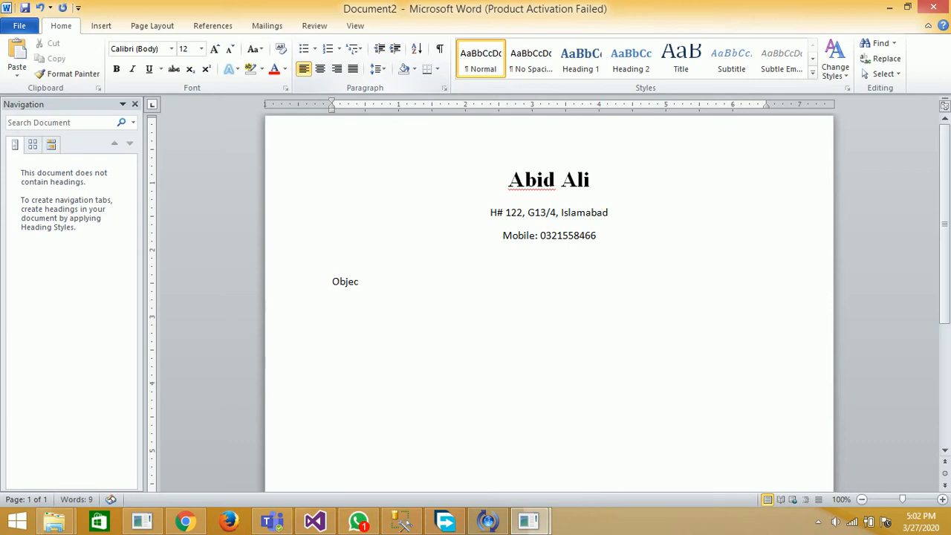
{"action": "type", "text": "tive"}
Below the Objective heading, write "I am eager to do work with commitment and with complete deadline."
{"action": "key", "text": "Return"}
{"action": "type", "text": "I am eager to"}
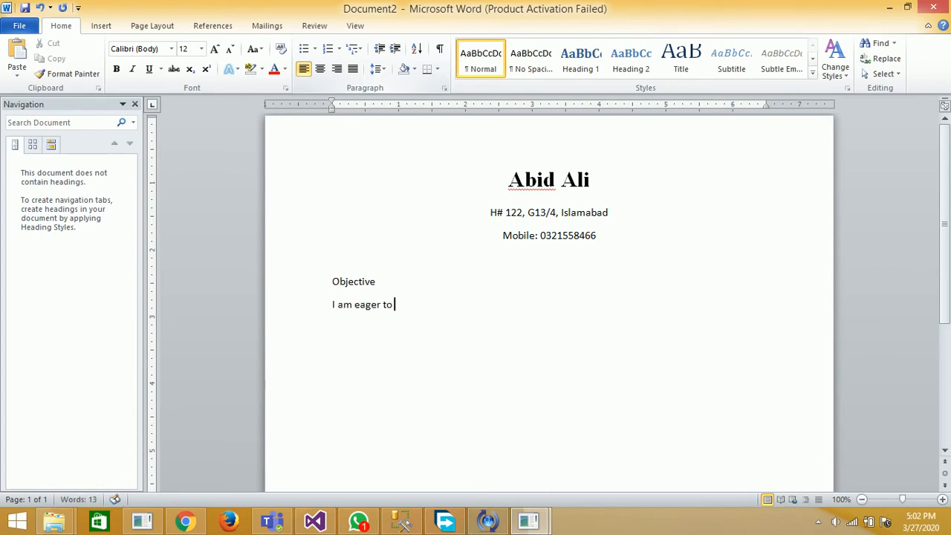
{"action": "type", "text": " do work with com"}
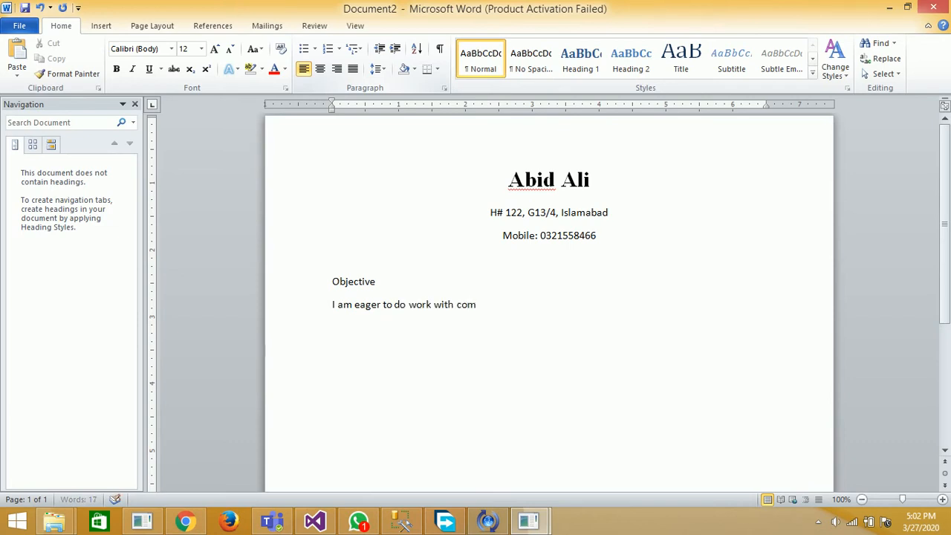
{"action": "type", "text": "mittment and"}
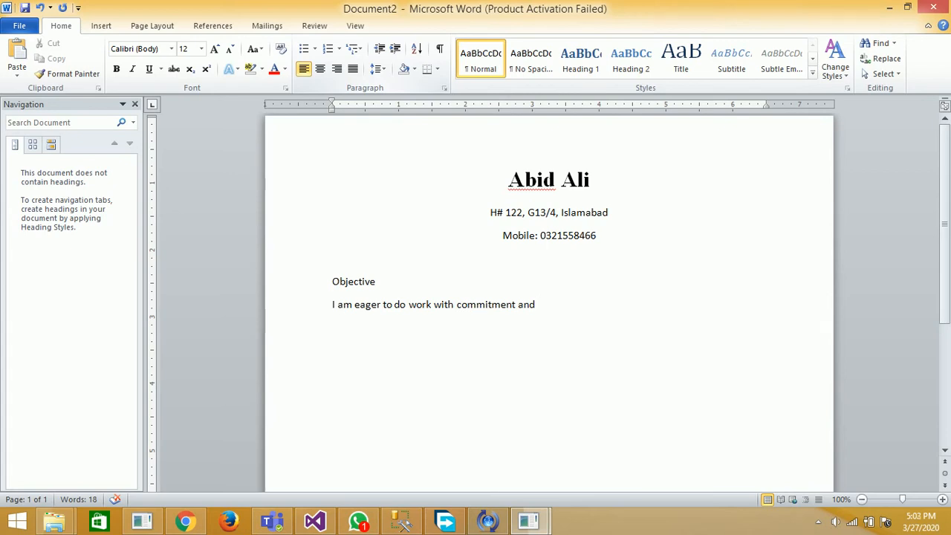
{"action": "key", "text": "BackSpace"}
{"action": "key", "text": "BackSpace"}
{"action": "key", "text": "BackSpace"}
{"action": "type", "text": "and with complete"}
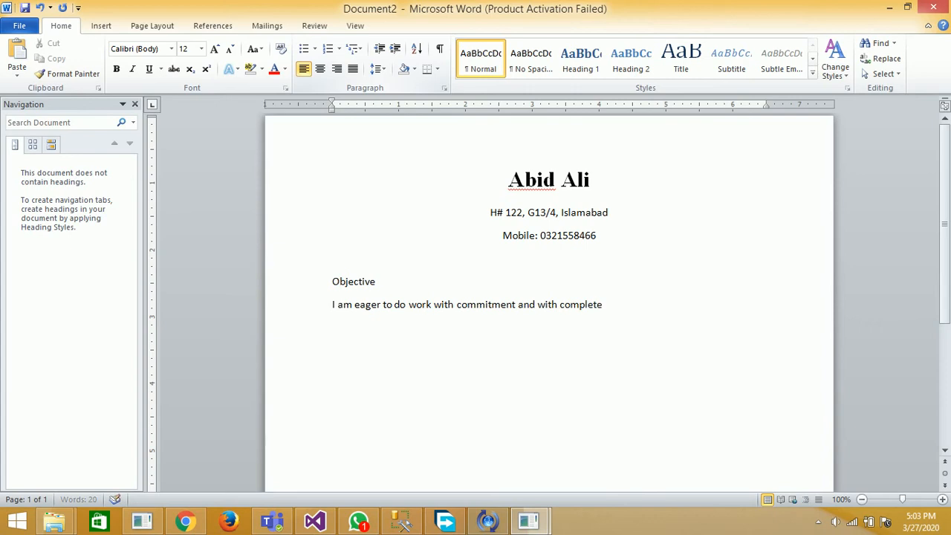
{"action": "type", "text": " deadline."}
Leave a blank line after the objective sentence and add the heading "Education Skills" with a new line below it
{"action": "key", "text": "Return"}
{"action": "key", "text": "Return"}
{"action": "type", "text": "Education"}
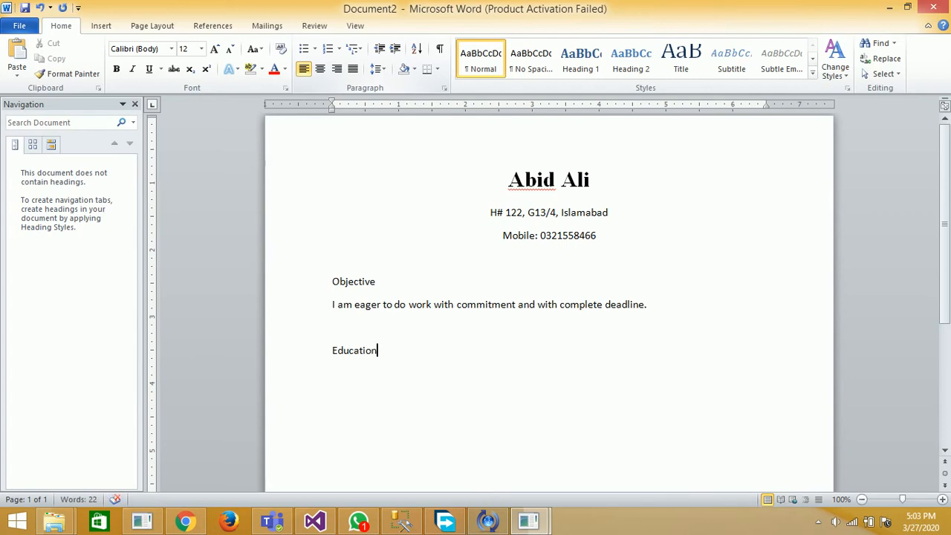
{"action": "type", "text": " Ski"}
{"action": "type", "text": "lss"}
{"action": "key", "text": "BackSpace"}
{"action": "key", "text": "BackSpace"}
{"action": "type", "text": "ls"}
{"action": "key", "text": "Return"}
Insert a table with three columns and two rows below the Education Skills heading
{"action": "left_click", "coordinate": [101, 28]}
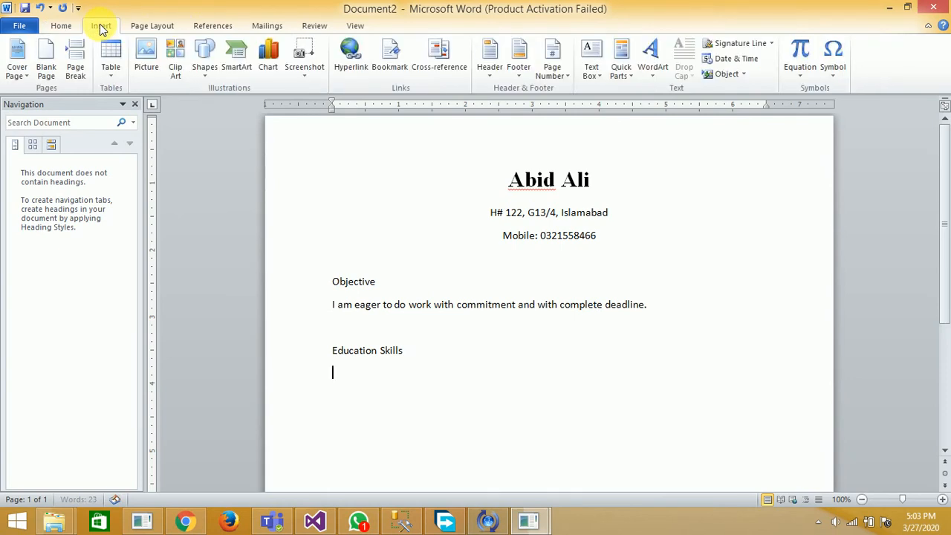
{"action": "left_click", "coordinate": [112, 75]}
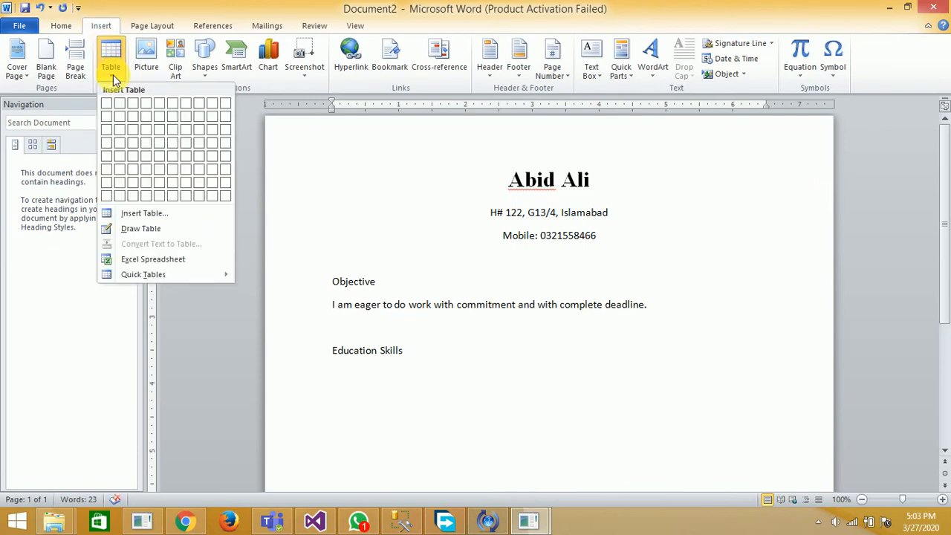
{"action": "left_click", "coordinate": [132, 115]}
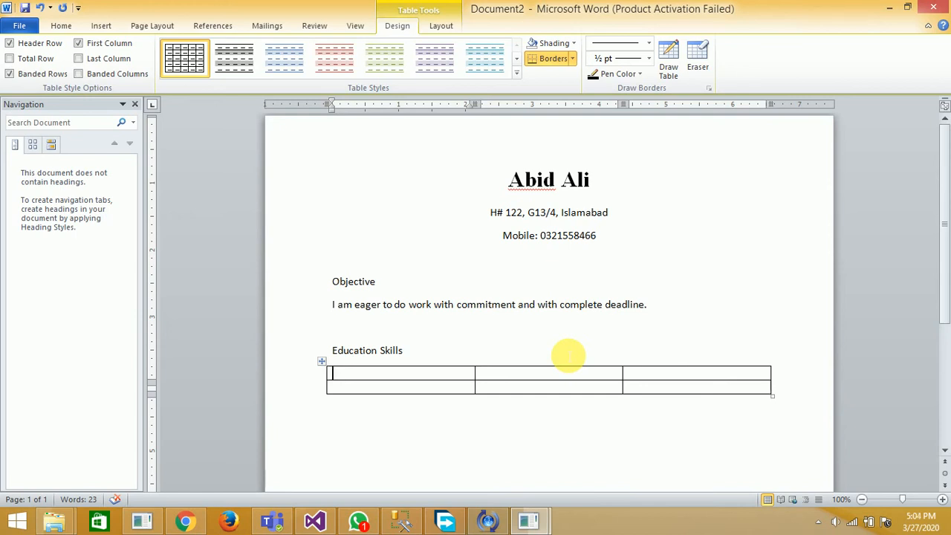
Fill the table's header row with the column titles Degree, Institute and Grade
{"action": "type", "text": "Degree"}
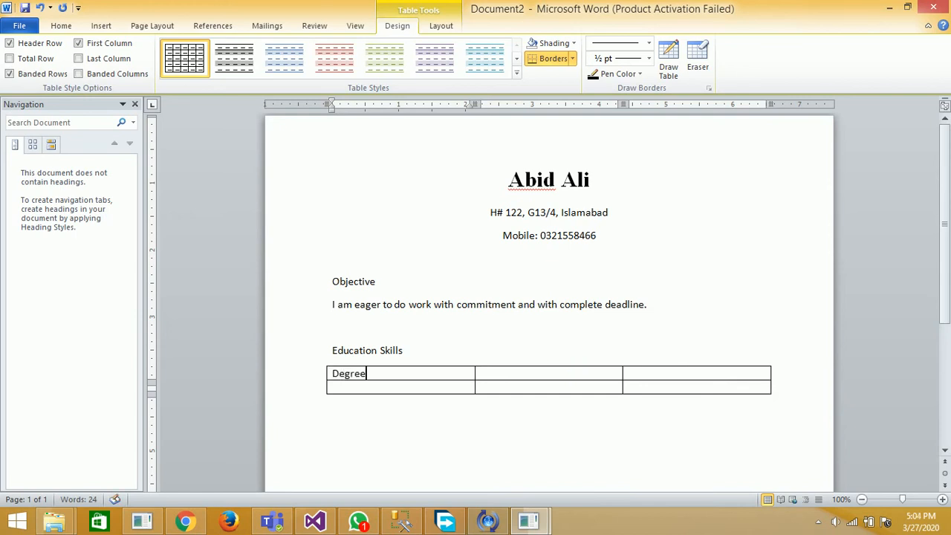
{"action": "key", "text": "Tab"}
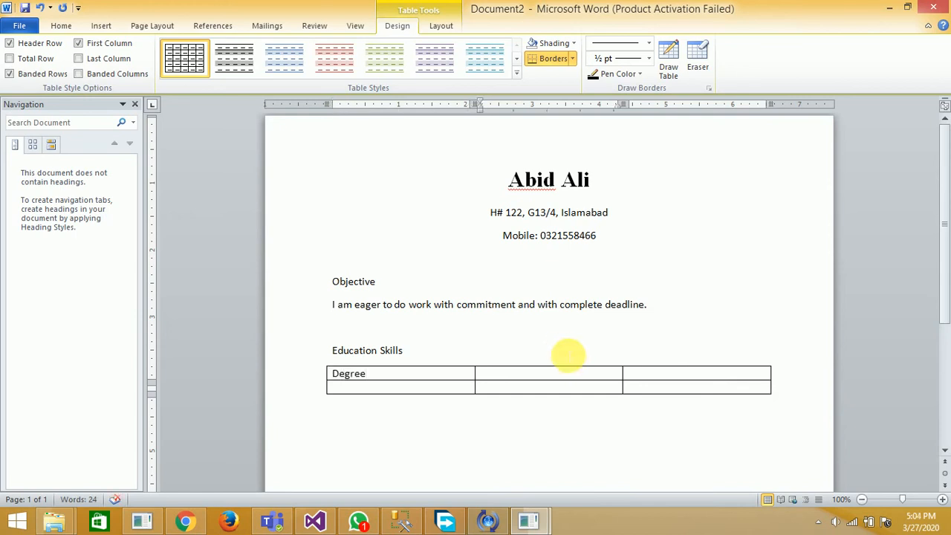
{"action": "type", "text": "Instu"}
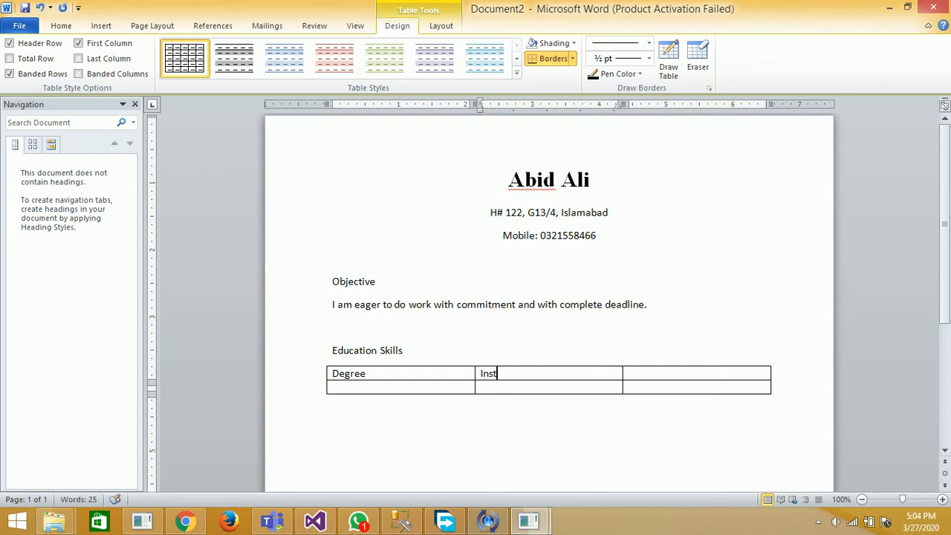
{"action": "key", "text": "BackSpace"}
{"action": "type", "text": "itue"}
{"action": "key", "text": "BackSpace"}
{"action": "type", "text": "te"}
{"action": "key", "text": "Tab"}
{"action": "type", "text": "Grad"}
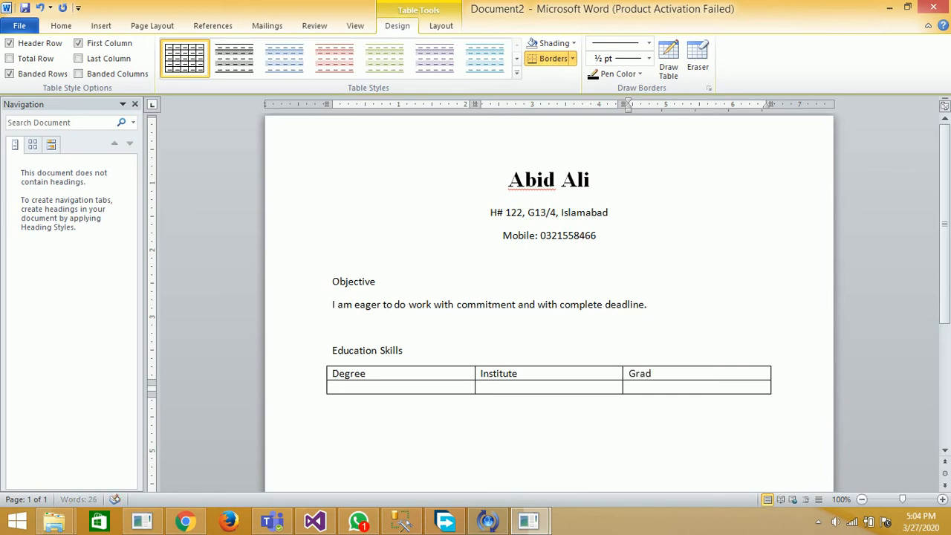
{"action": "key", "text": "BackSpace"}
{"action": "key", "text": "BackSpace"}
{"action": "type", "text": "ade"}
Fill the second table row with Matric, RIMS and grade A
{"action": "key", "text": "Tab"}
{"action": "type", "text": "Matr"}
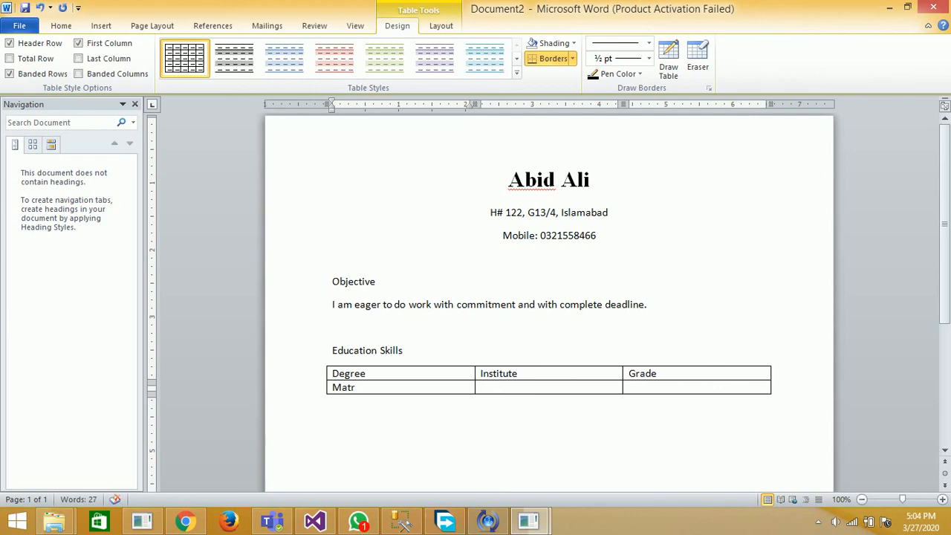
{"action": "type", "text": "ic"}
{"action": "key", "text": "Tab"}
{"action": "type", "text": "RIMS"}
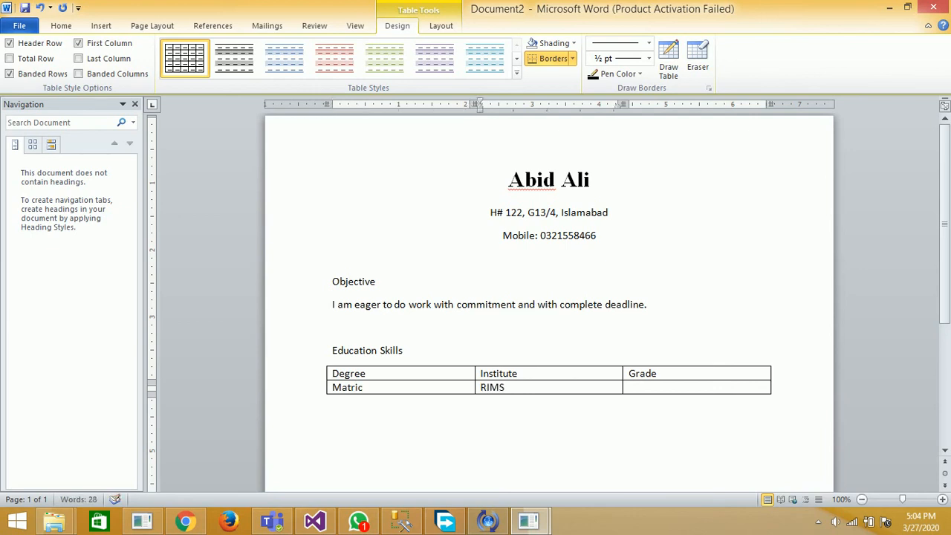
{"action": "key", "text": "Tab"}
{"action": "type", "text": "A"}
Add a table row below Matric and fill it with FA, Fedreal Board and grade B
{"action": "key", "text": "Tab"}
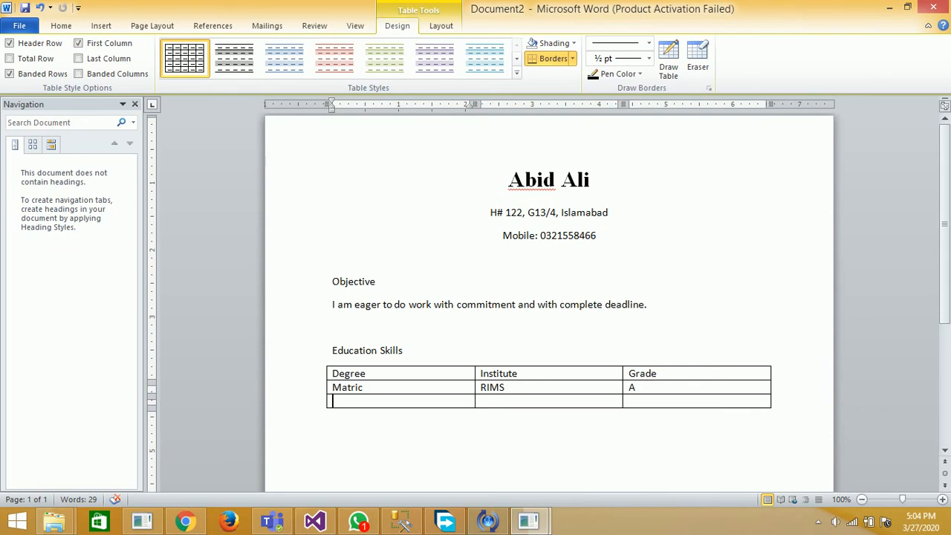
{"action": "type", "text": "FA"}
{"action": "key", "text": "Tab"}
{"action": "type", "text": "Fed"}
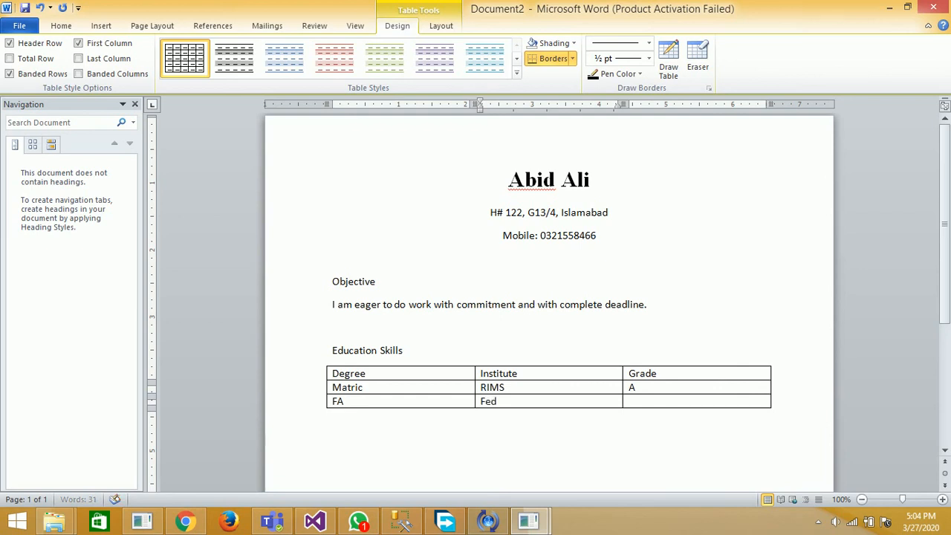
{"action": "type", "text": "real Board"}
{"action": "type", "text": "B"}
Add a table row for BA with Fedreal Board and grade B, plus an empty row below it
{"action": "key", "text": "Tab"}
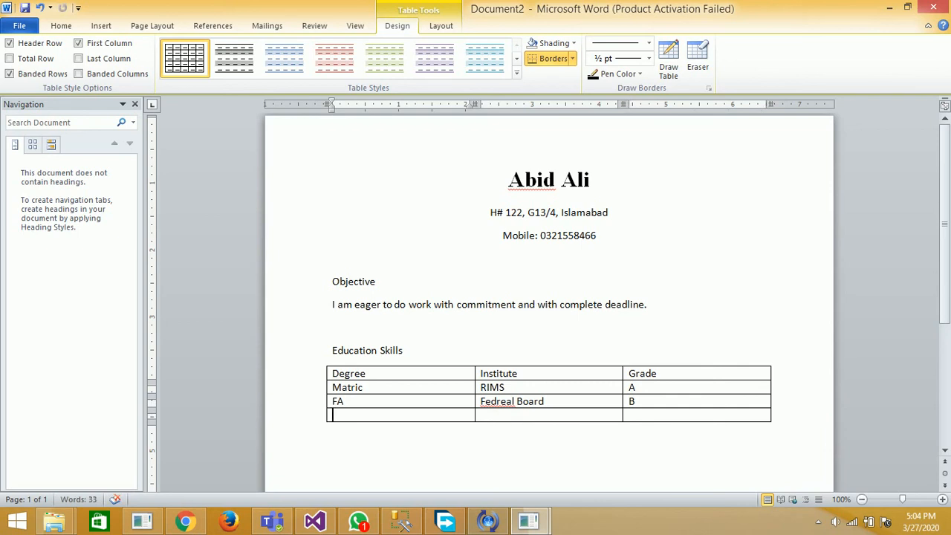
{"action": "type", "text": "BA"}
{"action": "key", "text": "Tab"}
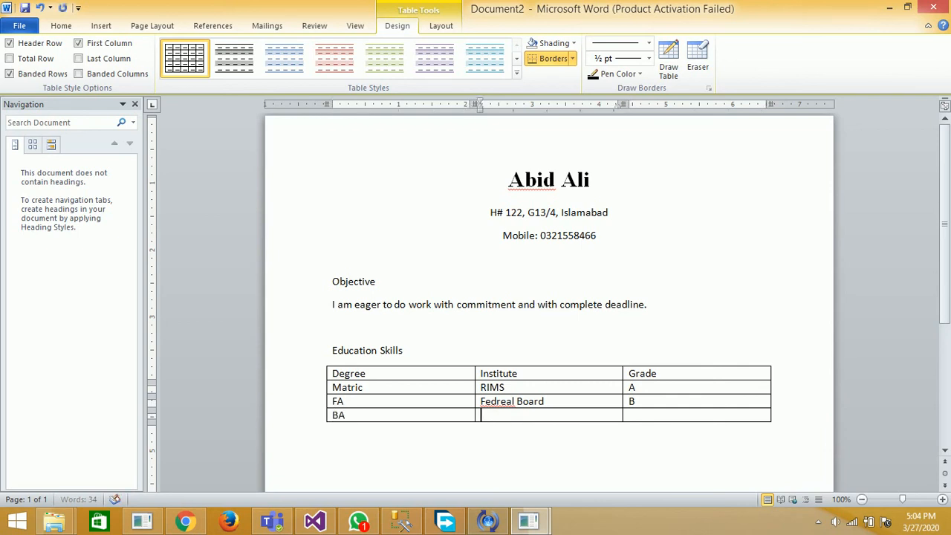
{"action": "type", "text": "Ba"}
{"action": "key", "text": "BackSpace"}
{"action": "key", "text": "BackSpace"}
{"action": "type", "text": "Fedreal Board"}
{"action": "key", "text": "Tab"}
{"action": "type", "text": "B"}
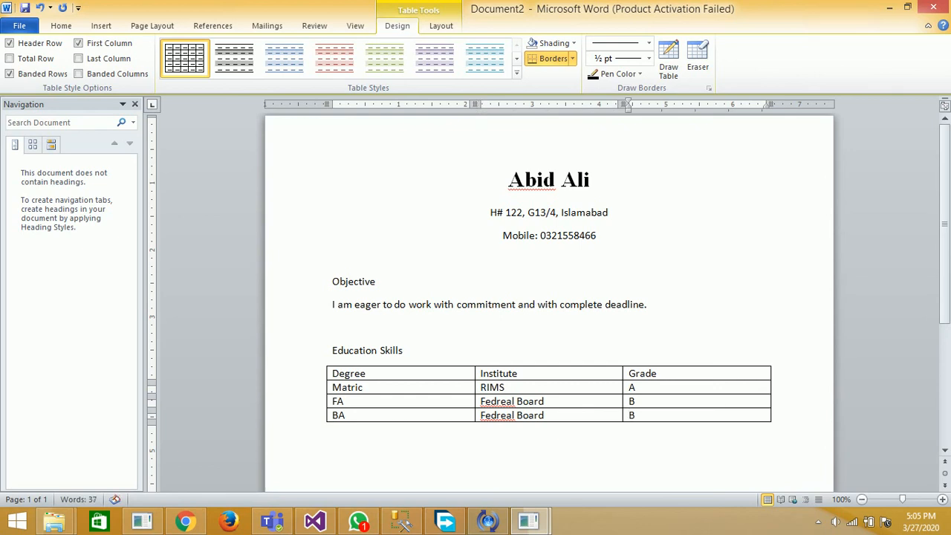
{"action": "key", "text": "Tab"}
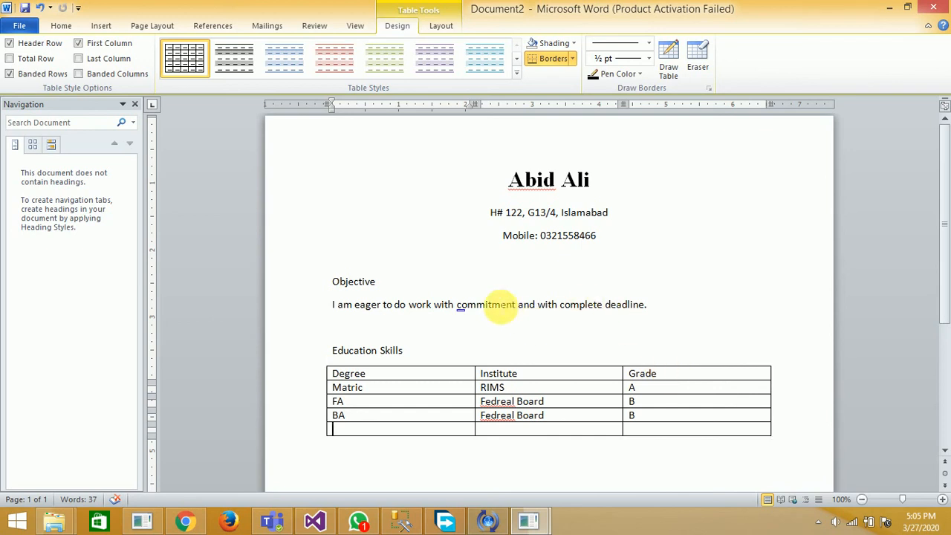
{"action": "left_click", "coordinate": [818, 523]}
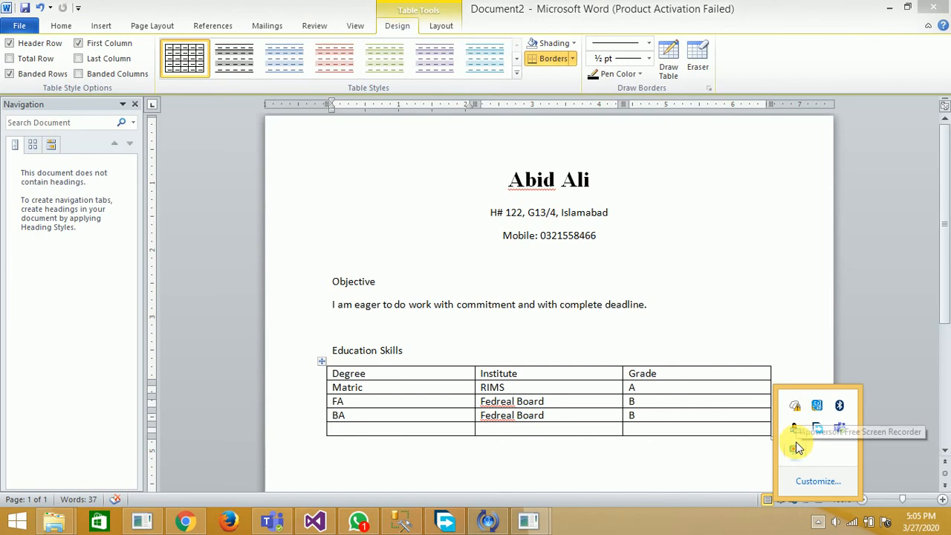